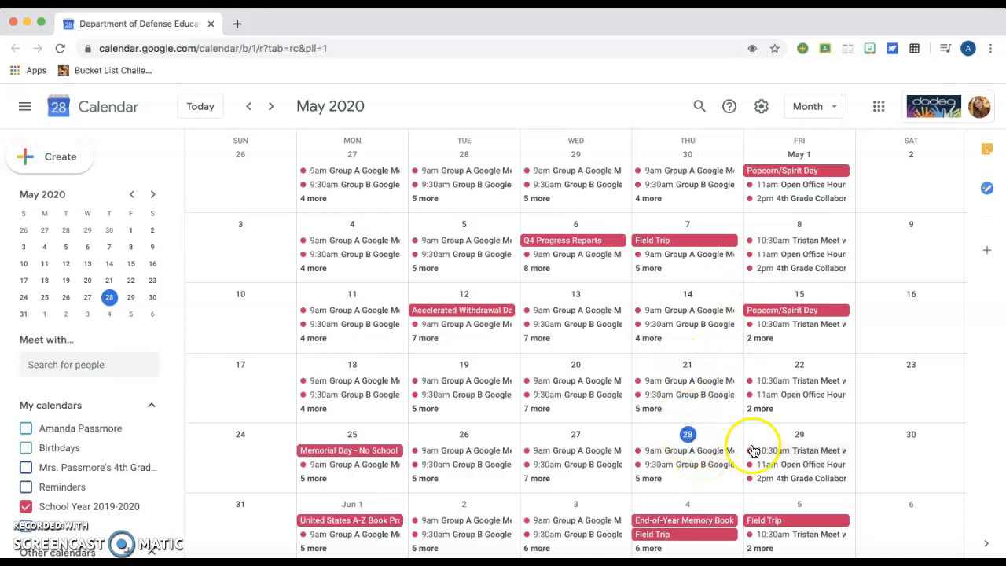
# Review the 9am Group A Google Meet event on May 28 with its guest list, and that day's full event list
pyautogui.click(685, 457)
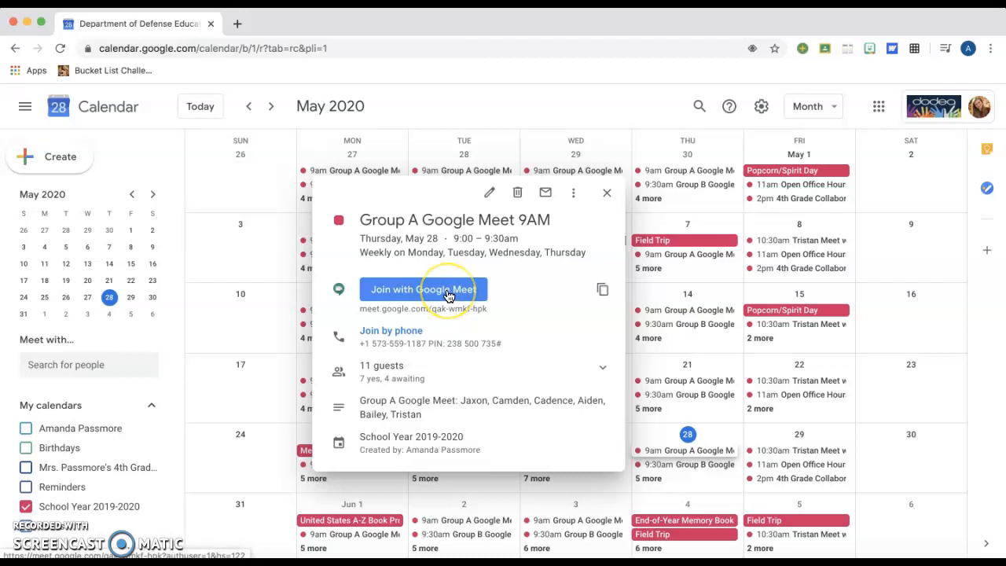
pyautogui.click(394, 365)
pyautogui.scroll(-3, 409, 401)
pyautogui.scroll(3, 418, 416)
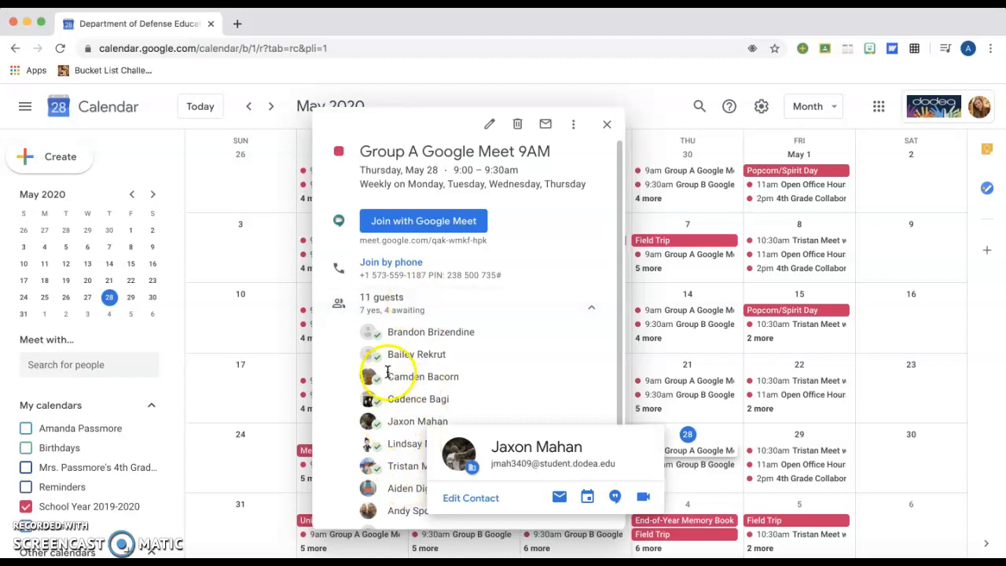
pyautogui.click(607, 131)
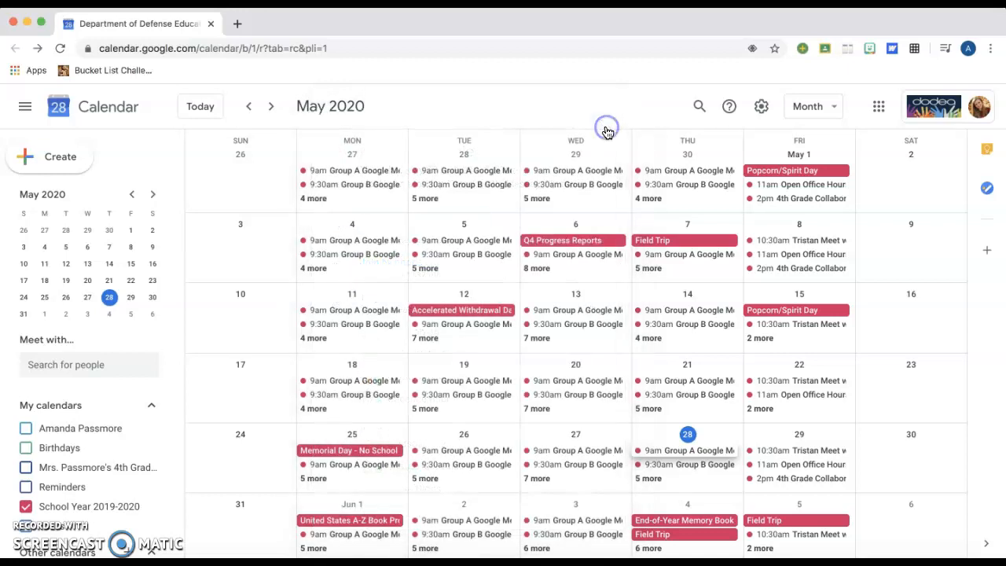
pyautogui.click(650, 477)
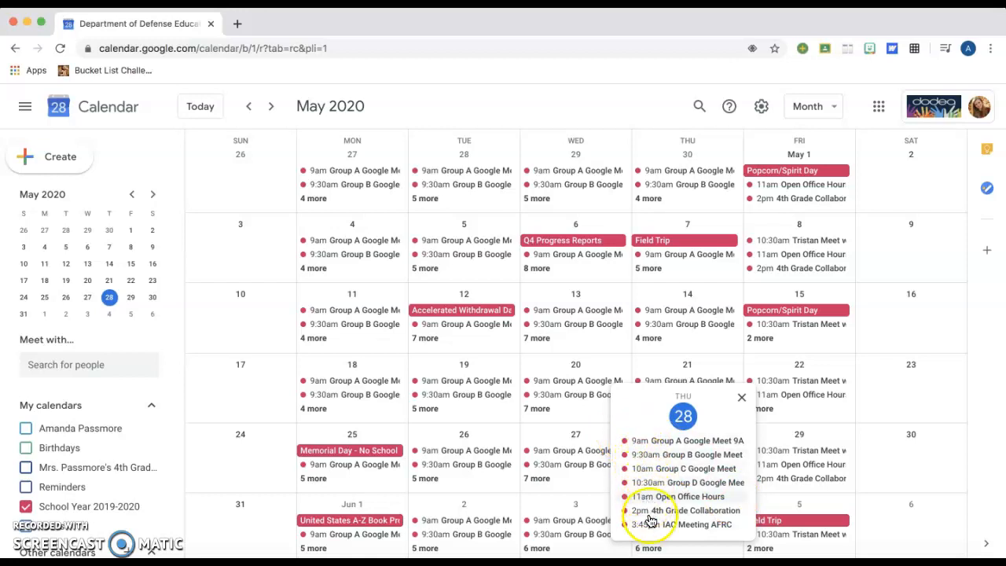
pyautogui.click(740, 398)
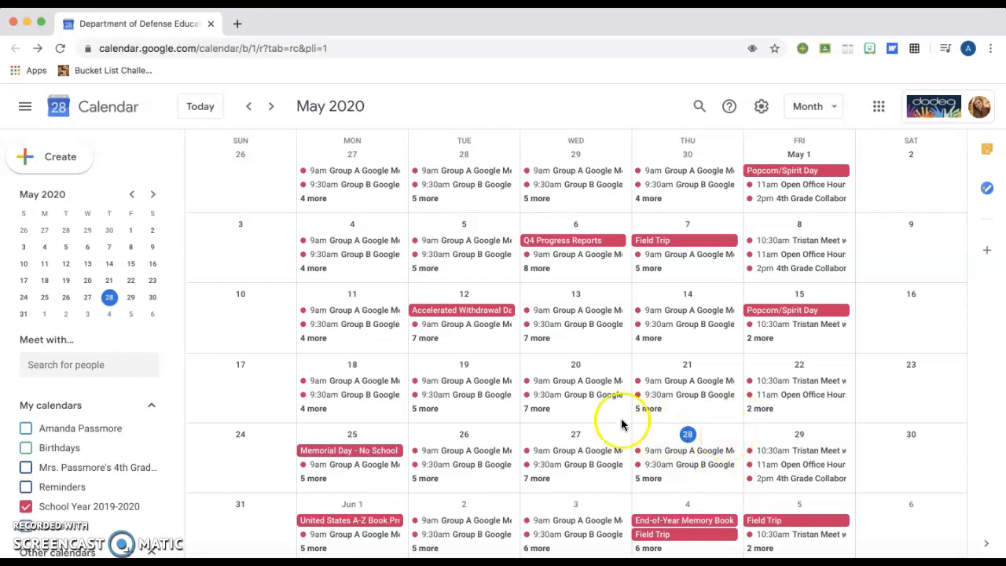
# Create a new event on June 1, 2020 with the full editing options and title it "Group A Google Meet"
pyautogui.click(384, 510)
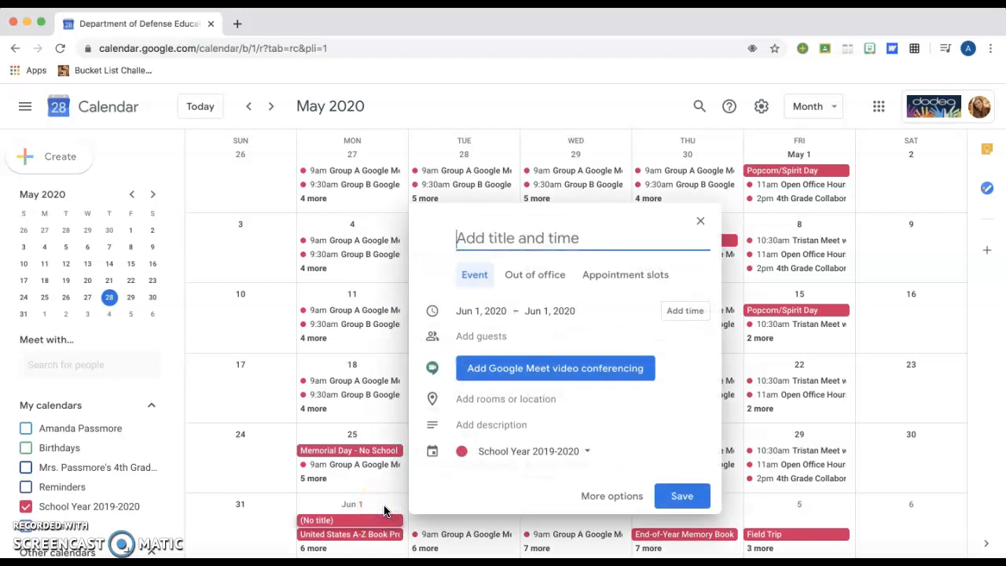
pyautogui.click(612, 496)
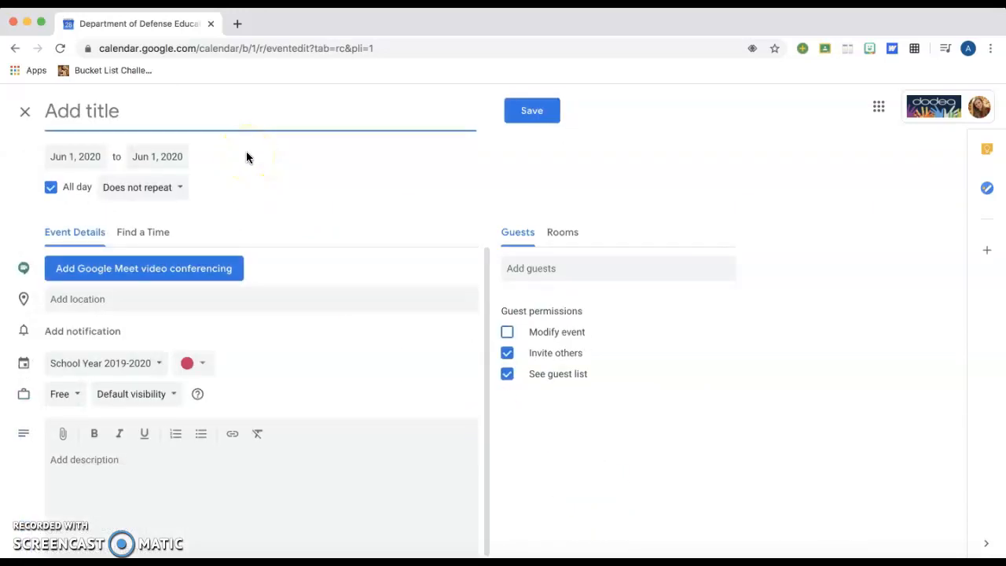
pyautogui.write('Group A')
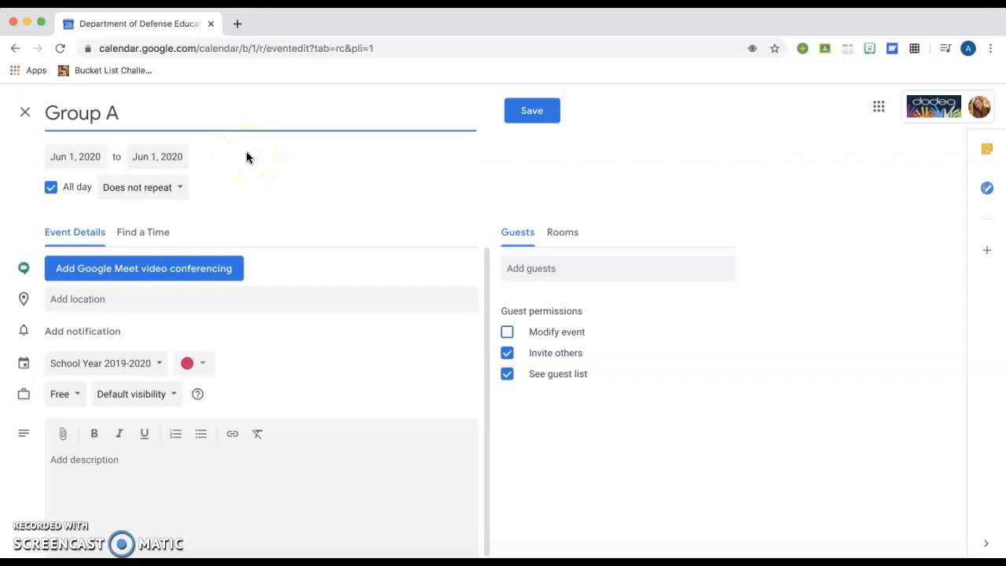
pyautogui.write(' Google Meet')
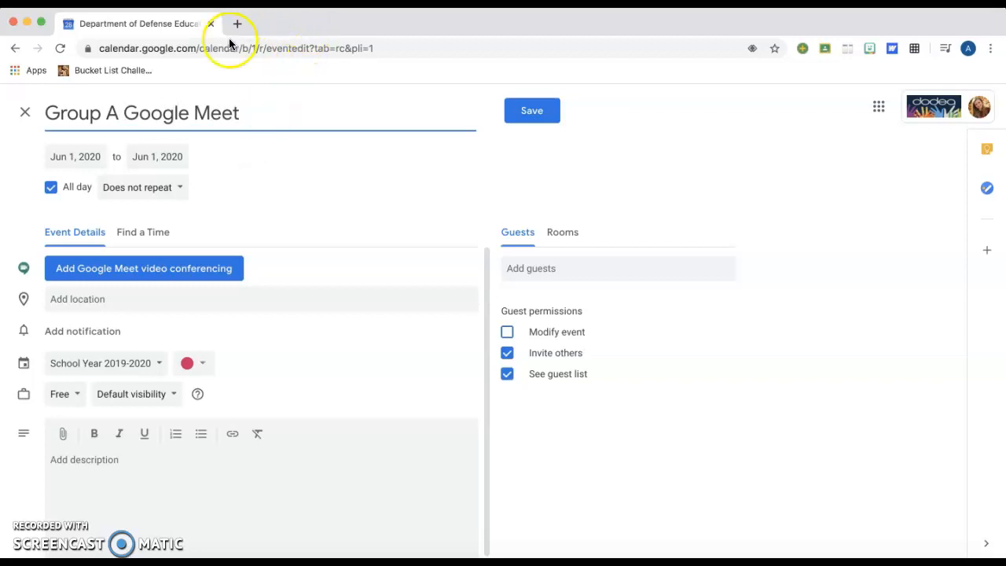
# Set the event's end date to Aug 28, 2020
pyautogui.click(155, 157)
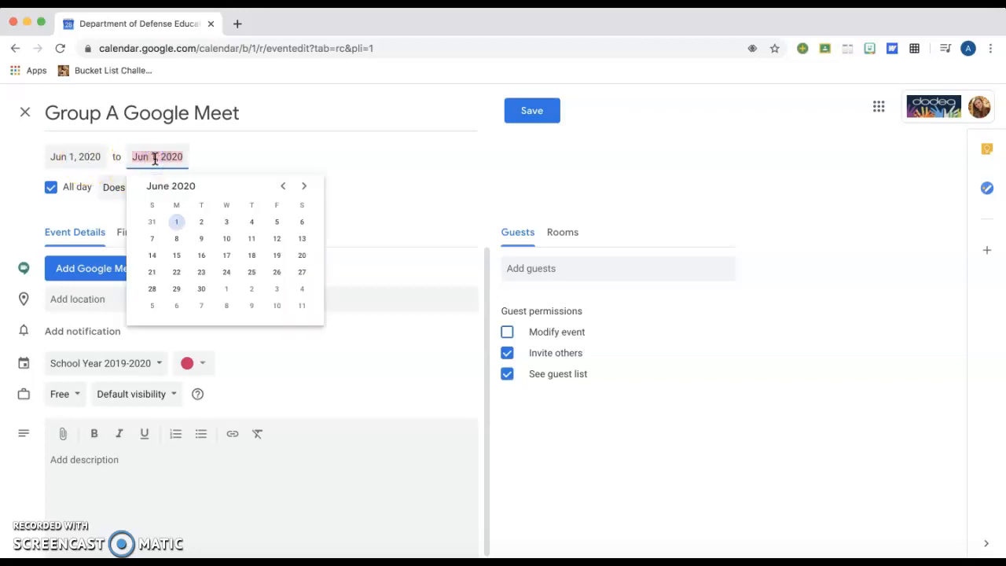
pyautogui.click(304, 187)
pyautogui.click(304, 187)
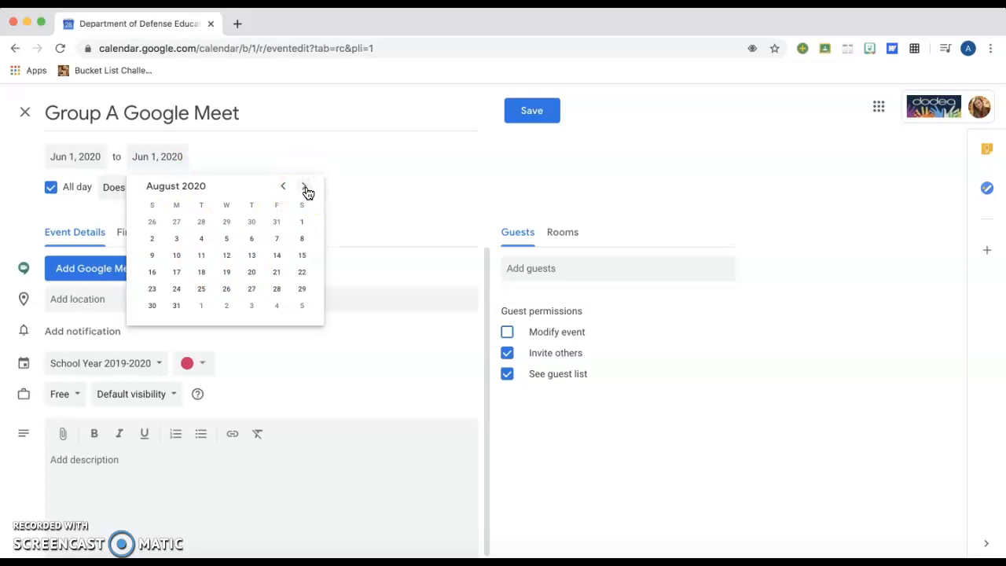
pyautogui.click(277, 289)
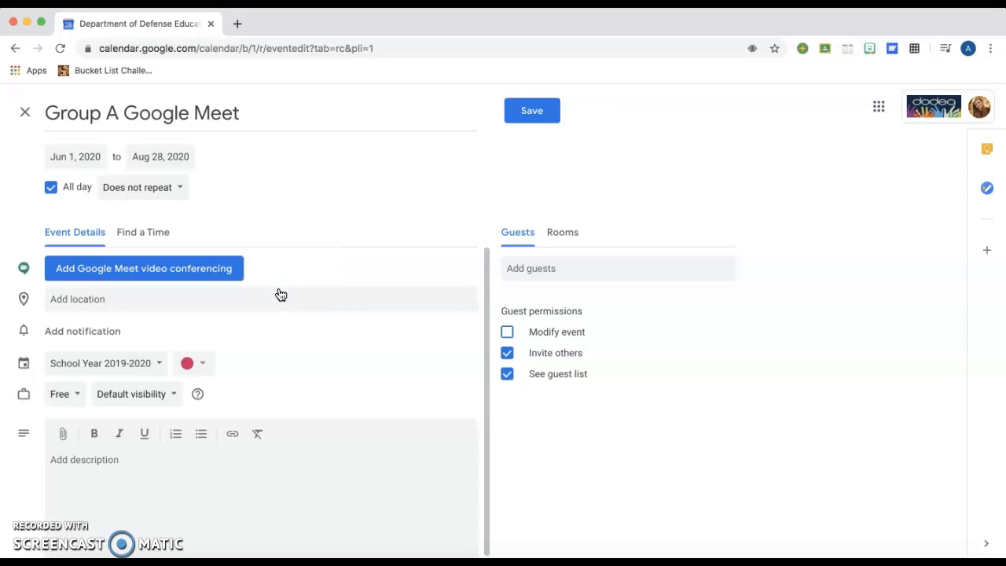
# Turn off the all-day setting and set the event time from 9:30am to 10:30am
pyautogui.click(51, 189)
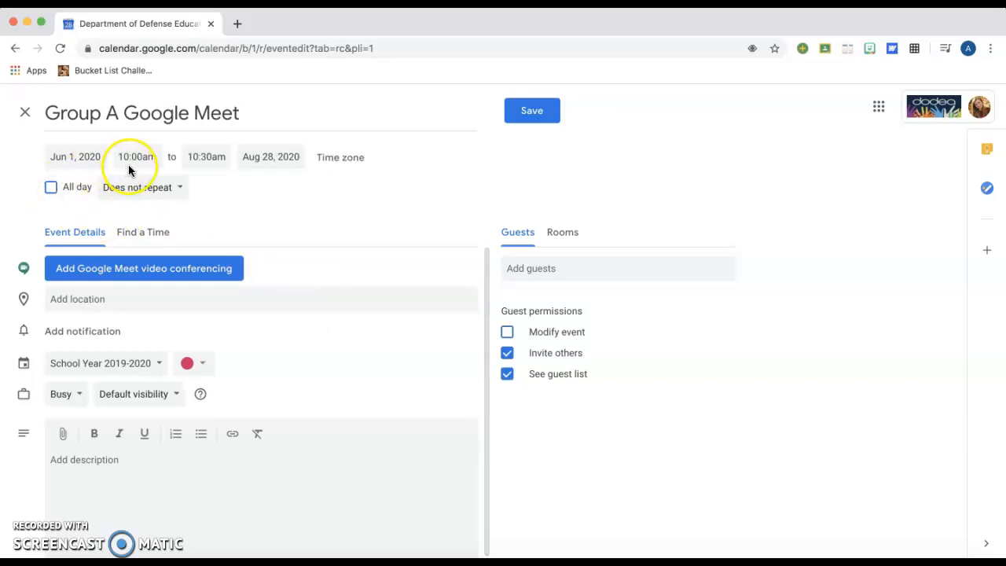
pyautogui.click(128, 156)
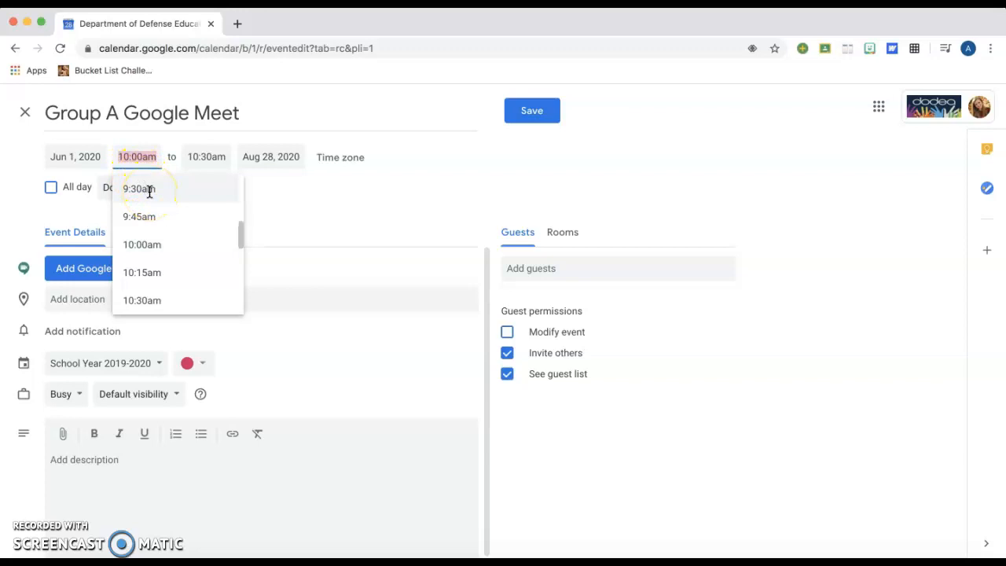
pyautogui.click(149, 190)
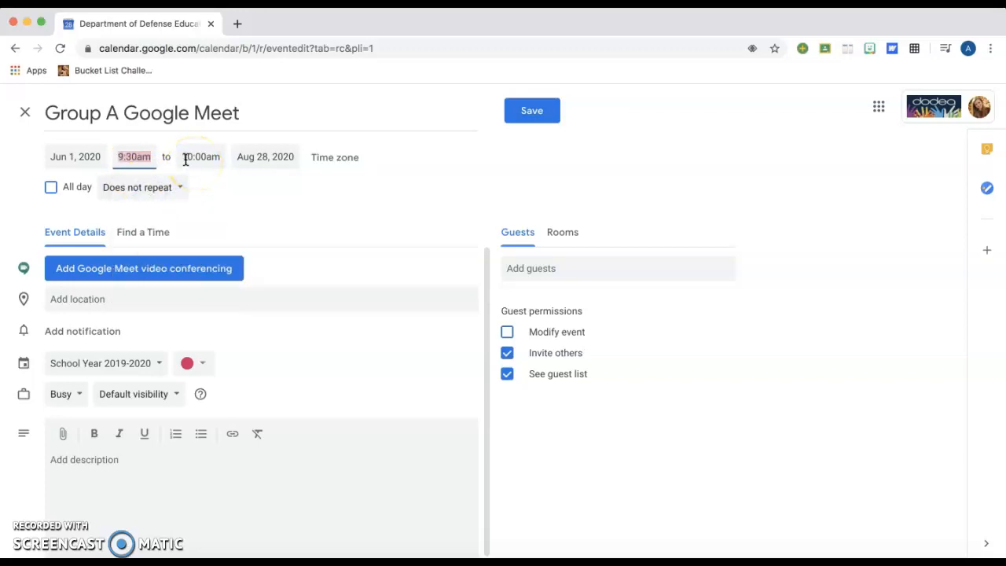
pyautogui.click(198, 157)
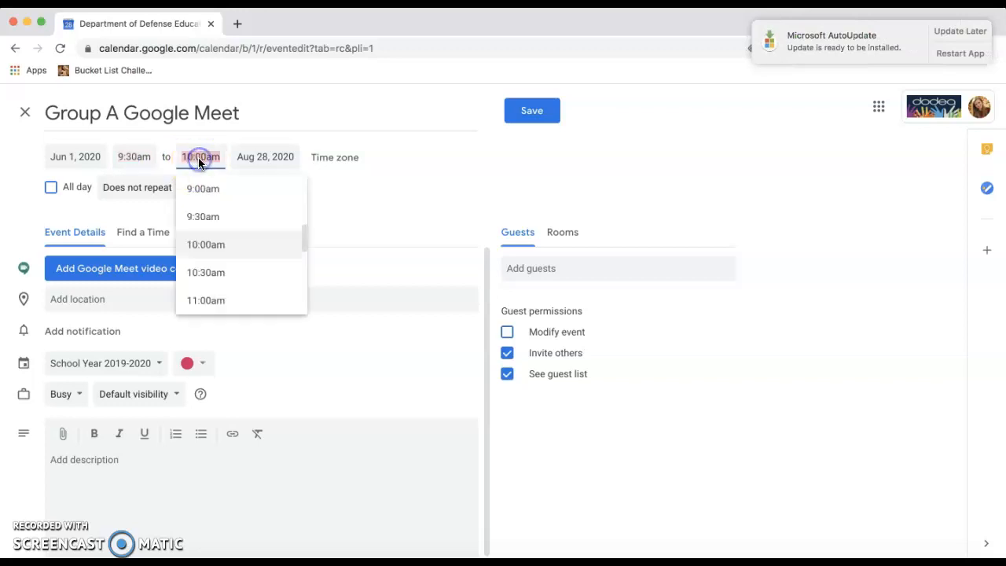
pyautogui.click(217, 283)
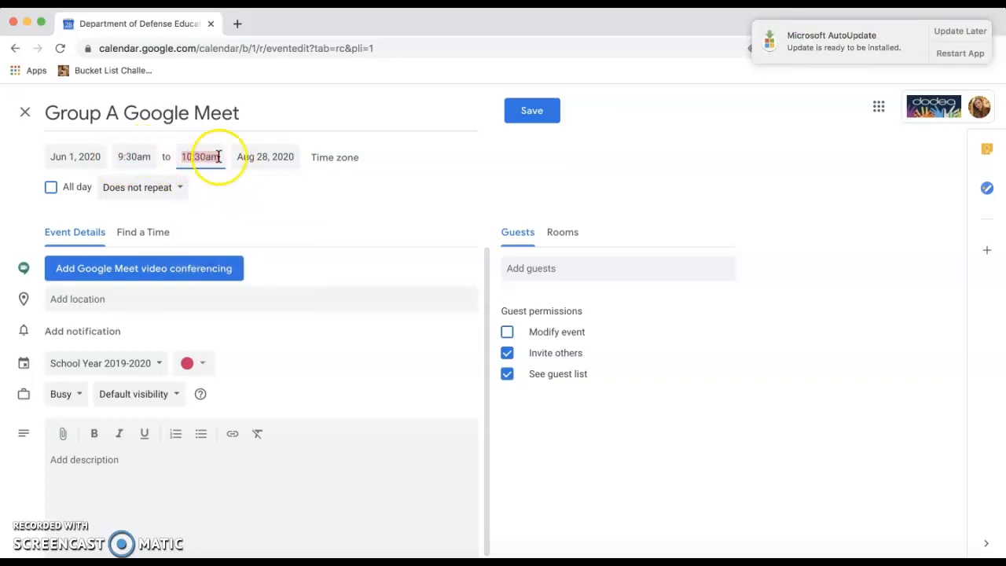
# Set up a custom recurrence that repeats every week on Monday, Wednesday and Friday
pyautogui.click(184, 193)
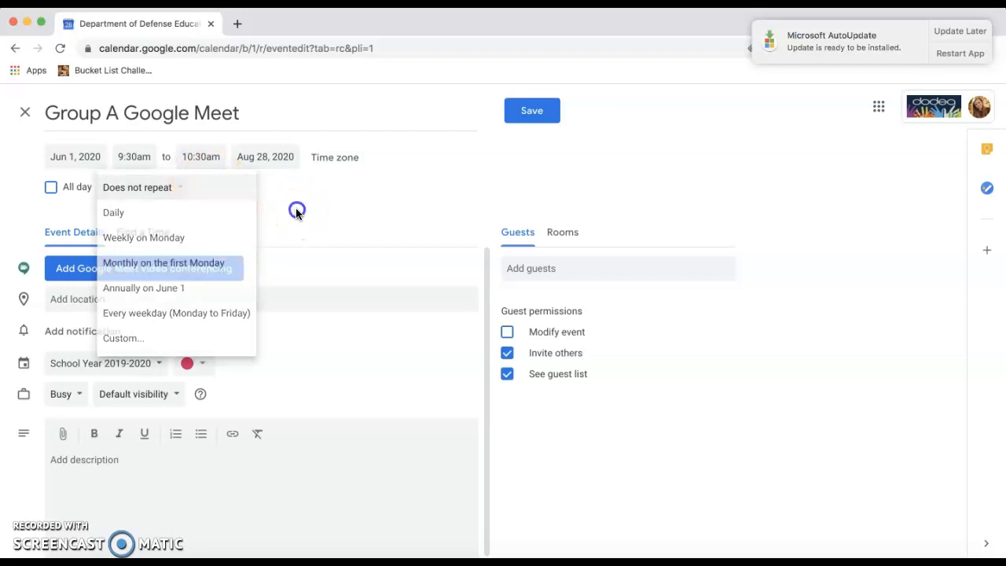
pyautogui.click(179, 190)
pyautogui.click(180, 190)
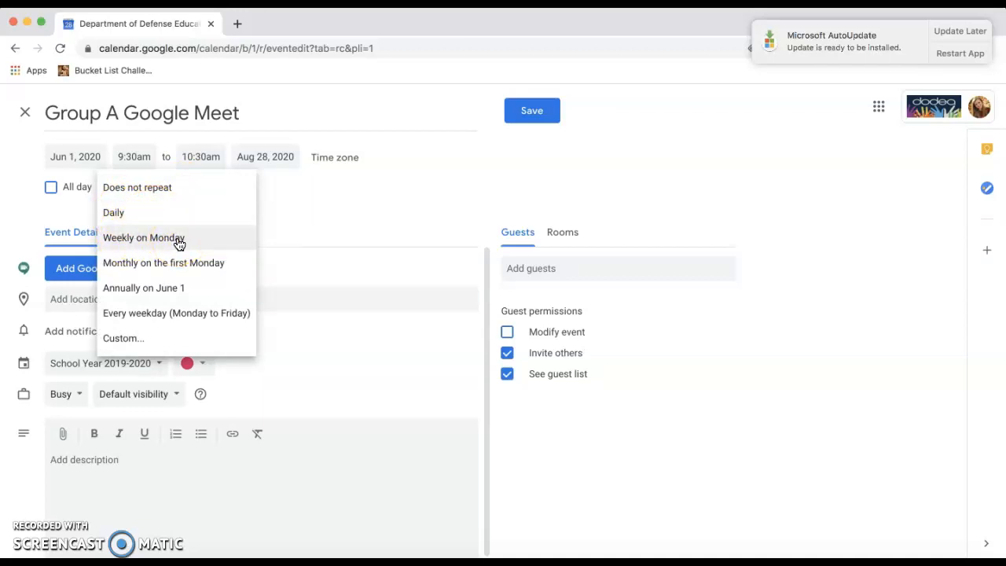
pyautogui.click(149, 344)
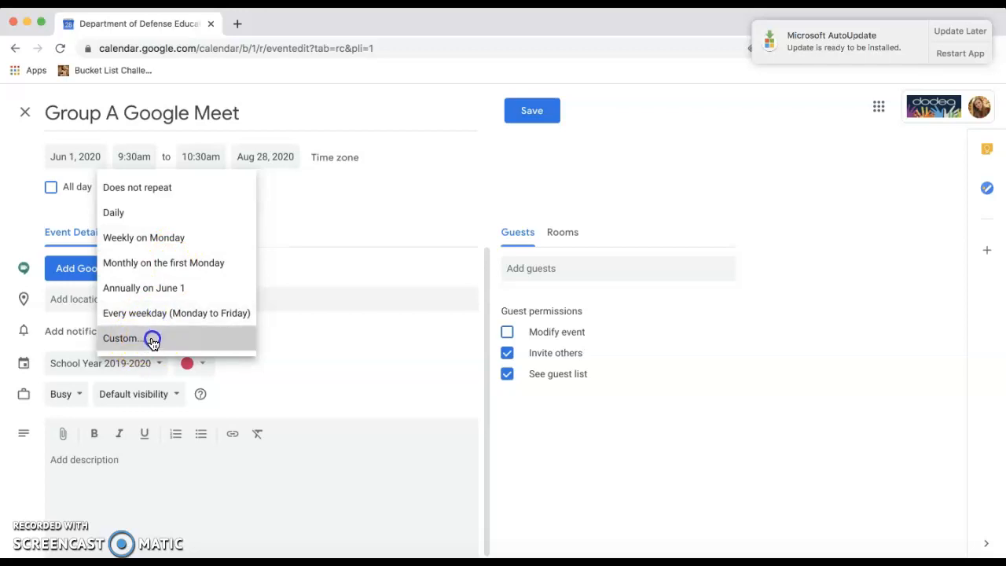
pyautogui.click(152, 341)
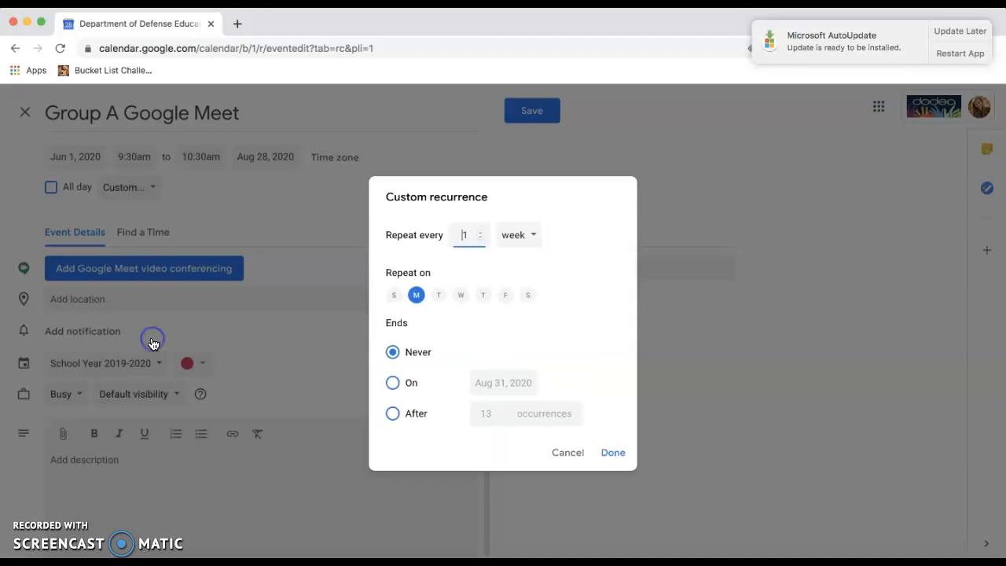
pyautogui.click(462, 296)
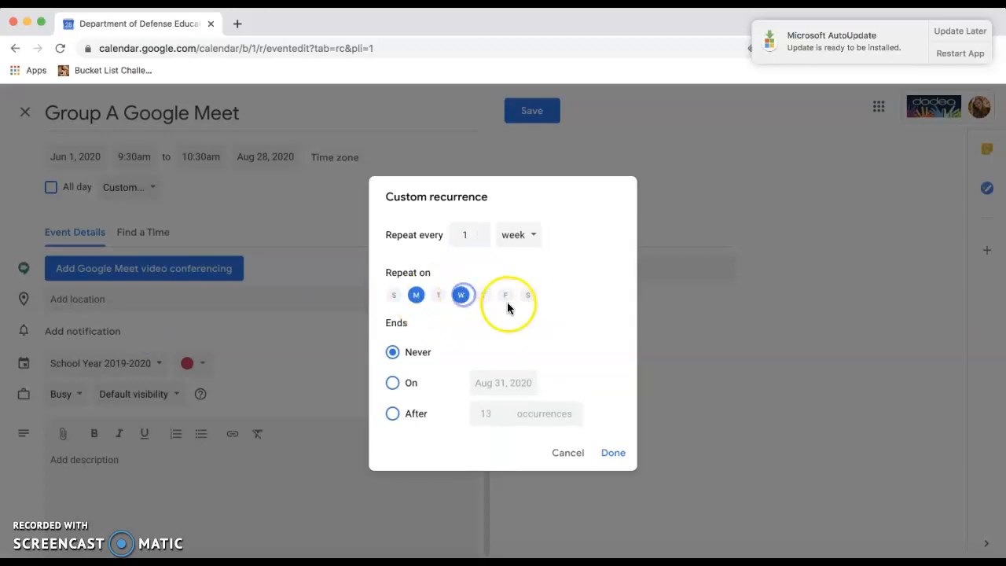
pyautogui.click(505, 296)
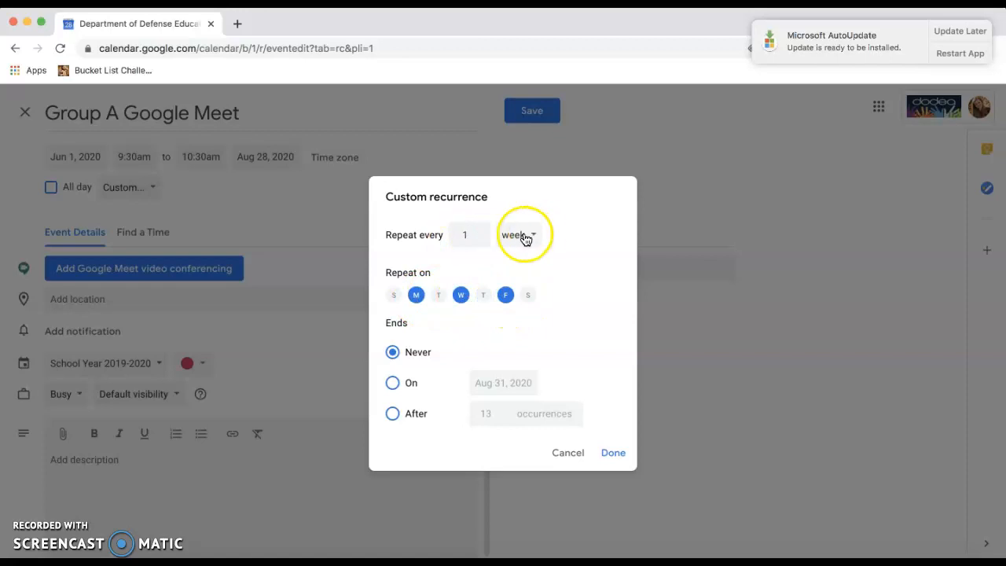
# Set the recurrence to end on Aug 28, 2020 and apply it to the event
pyautogui.click(392, 381)
pyautogui.click(477, 382)
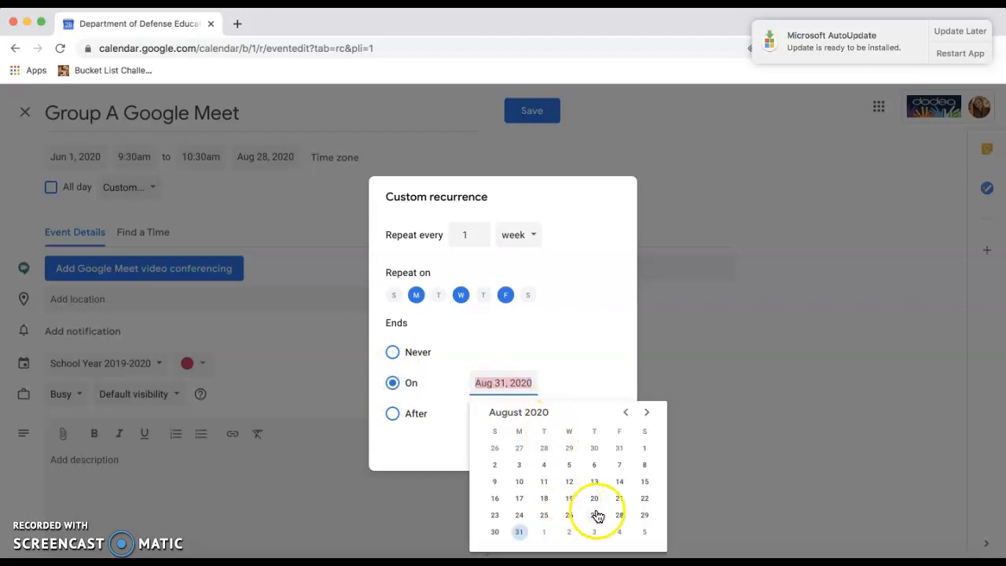
pyautogui.click(619, 516)
pyautogui.click(612, 450)
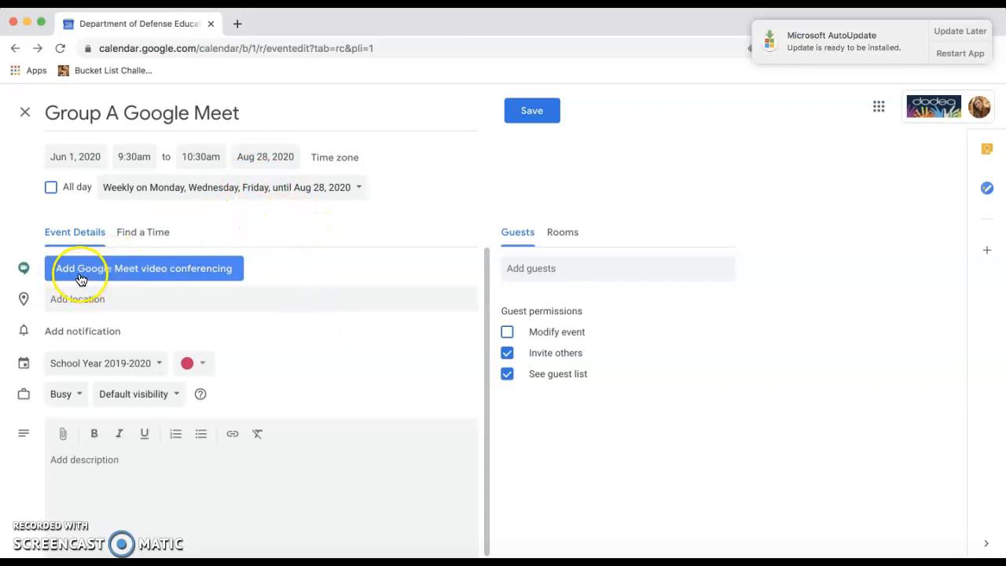
# Add Google Meet video conferencing to the event and review its meeting details, including the editable meeting ID
pyautogui.click(188, 271)
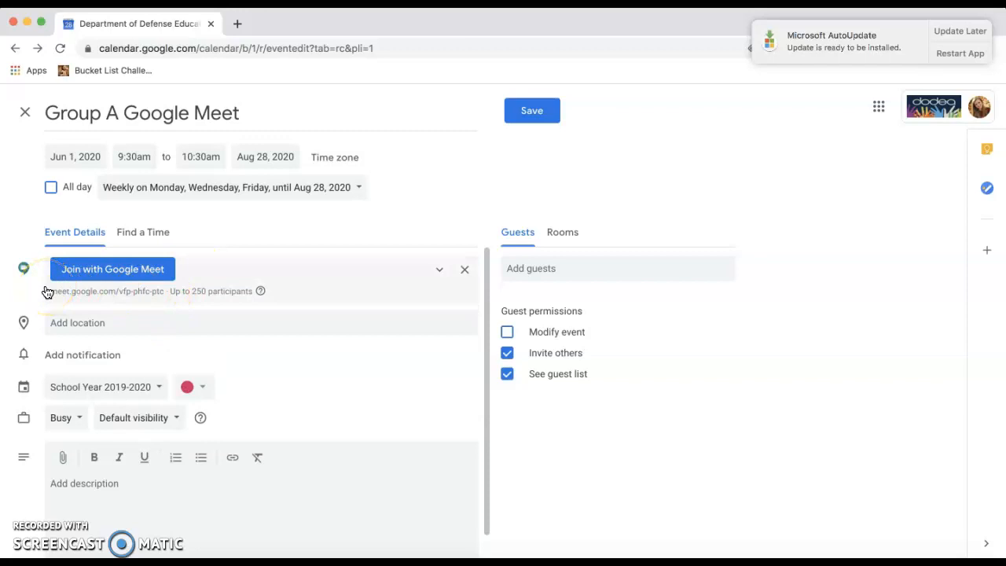
pyautogui.click(119, 299)
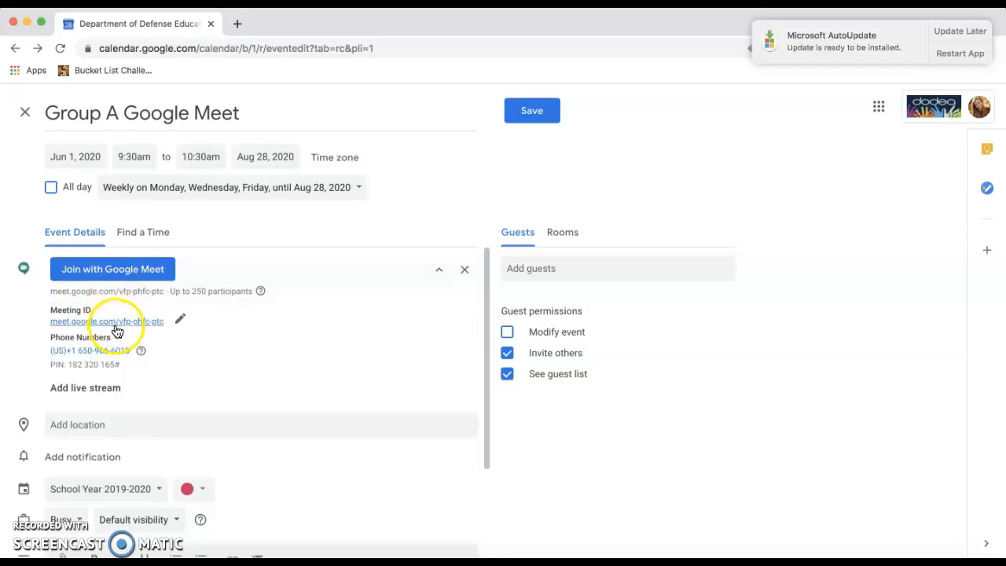
pyautogui.click(179, 320)
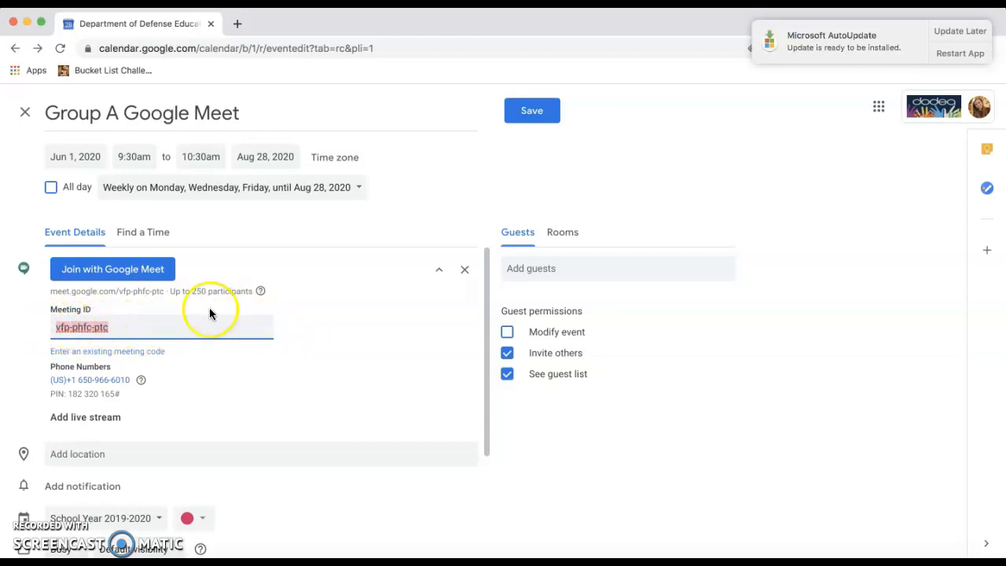
pyautogui.click(310, 338)
pyautogui.scroll(-2, 260, 343)
pyautogui.scroll(2, 260, 342)
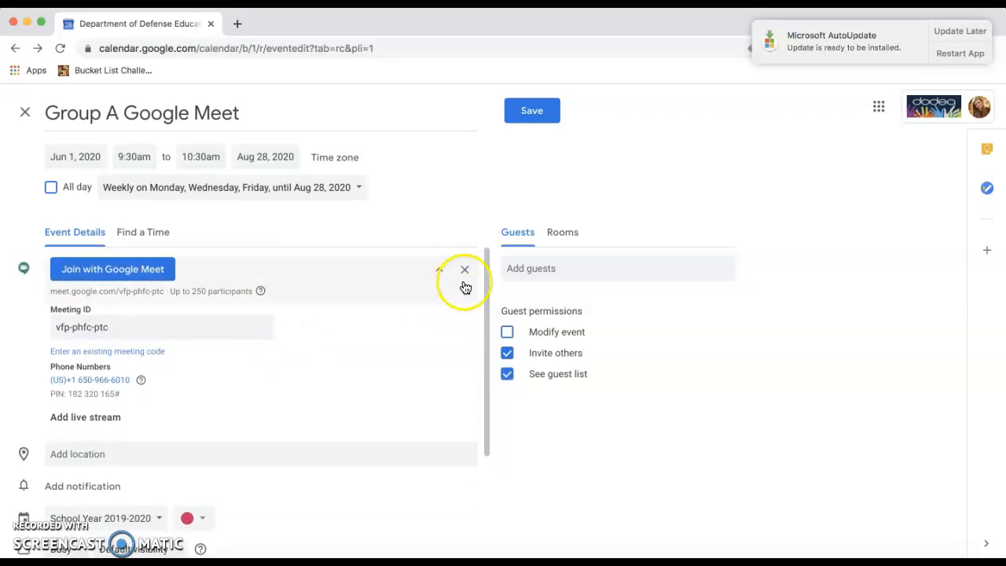
pyautogui.click(439, 271)
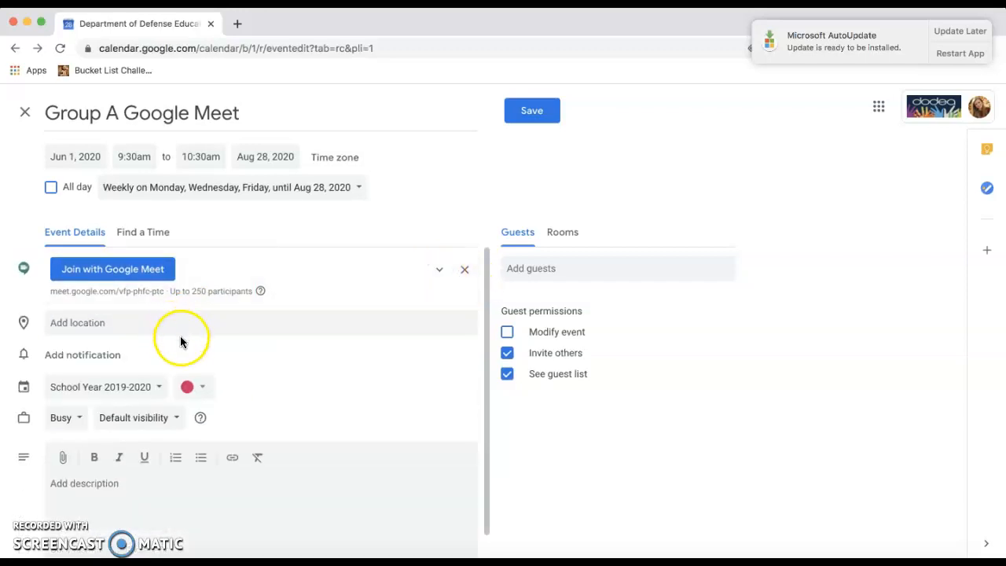
# Examine the calendar choices for the event, keeping School Year 2019-2020, and look at the description field
pyautogui.scroll(-1, 180, 340)
pyautogui.click(161, 357)
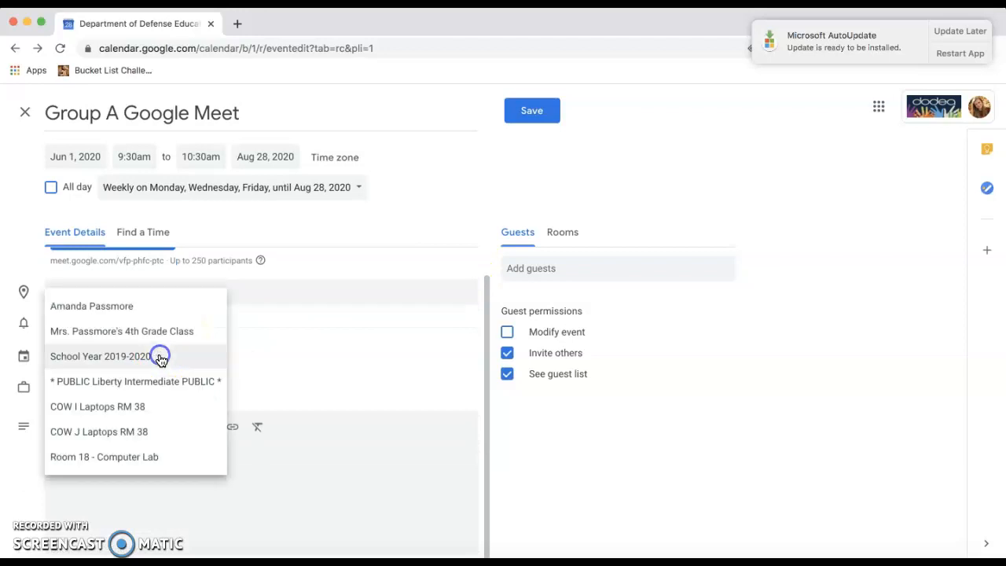
pyautogui.click(225, 354)
pyautogui.click(215, 464)
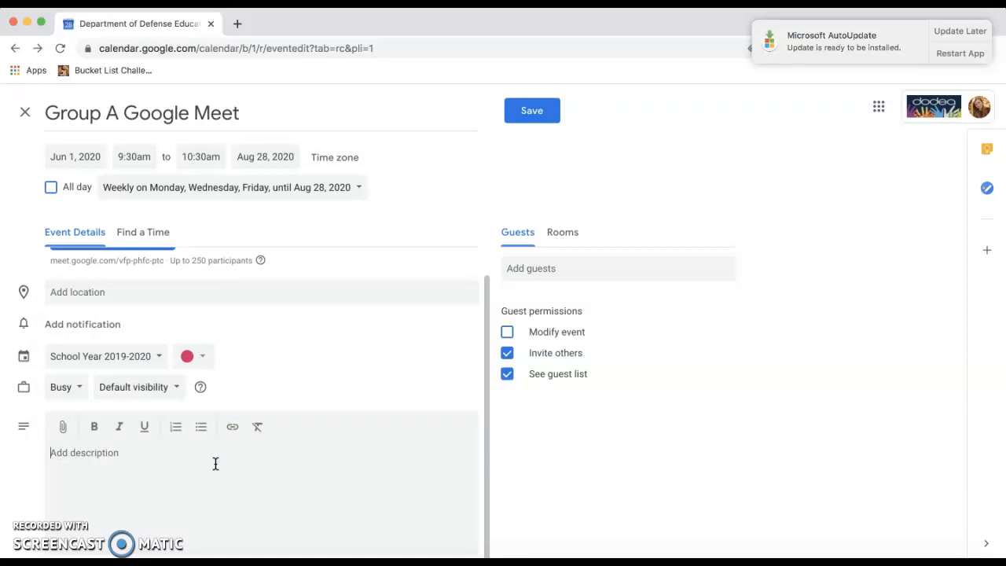
pyautogui.scroll(1, 359, 417)
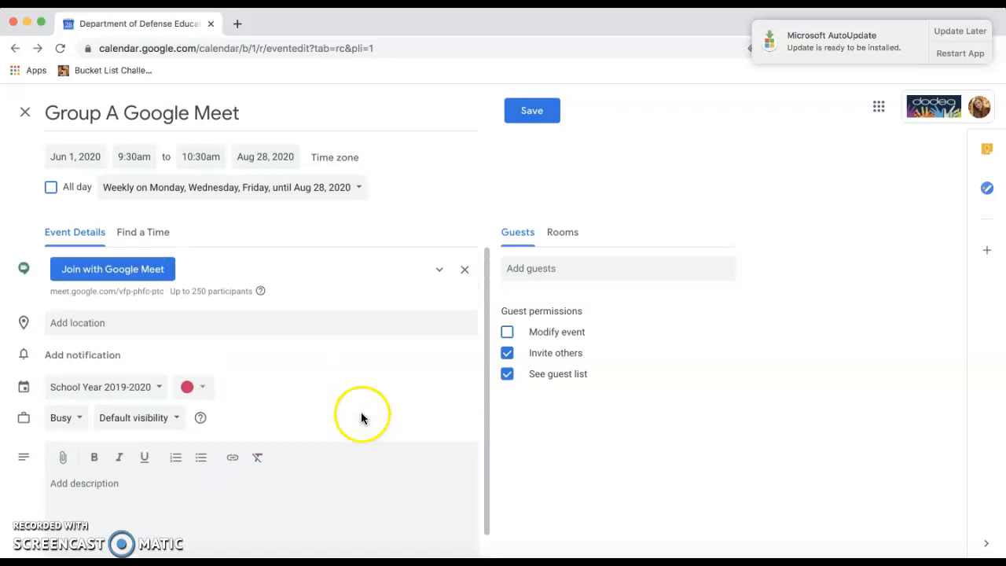
# Add the three suggested student accounts as event guests and turn off the Invite others guest permission
pyautogui.click(567, 269)
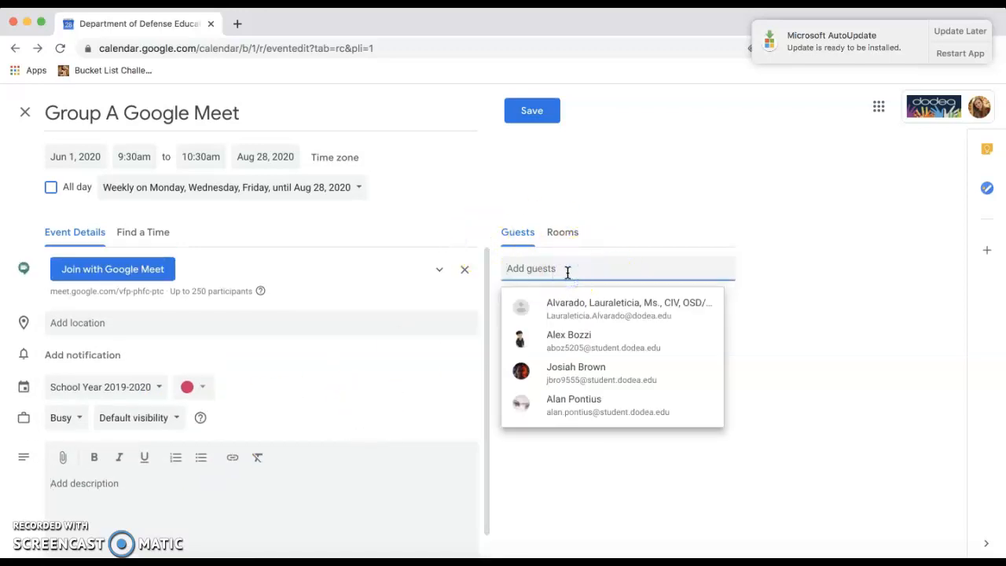
pyautogui.click(582, 348)
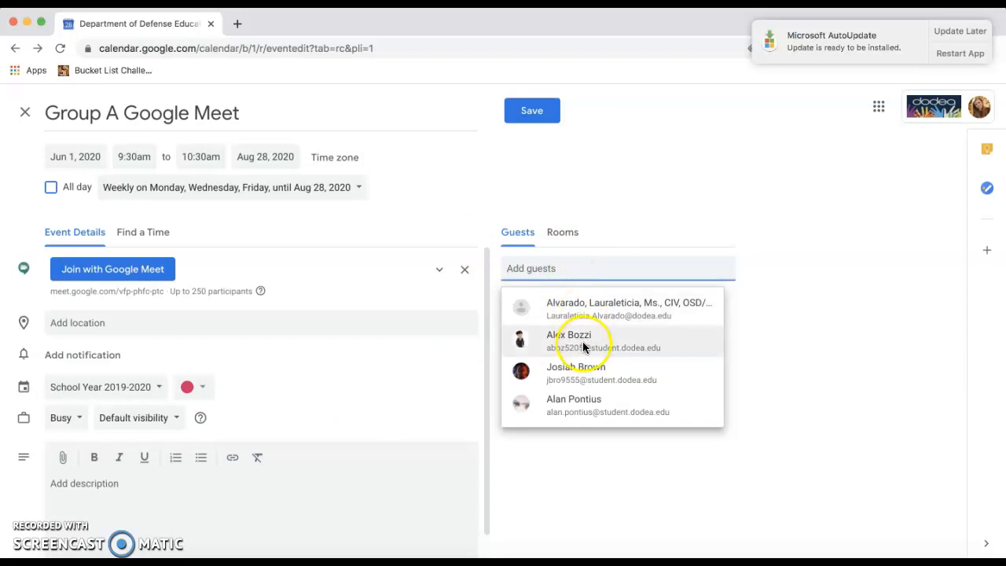
pyautogui.click(583, 348)
pyautogui.click(572, 269)
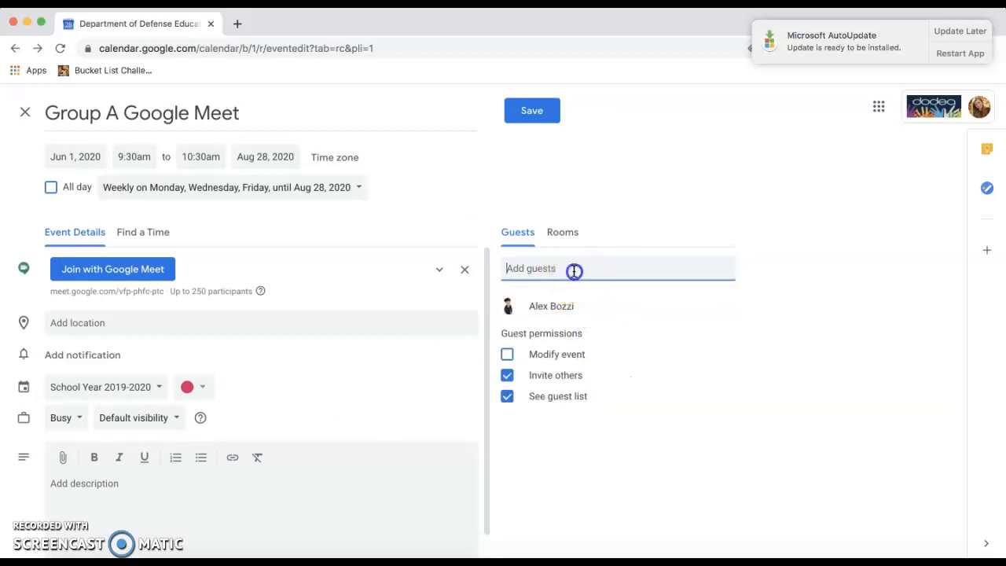
pyautogui.click(582, 374)
pyautogui.click(574, 269)
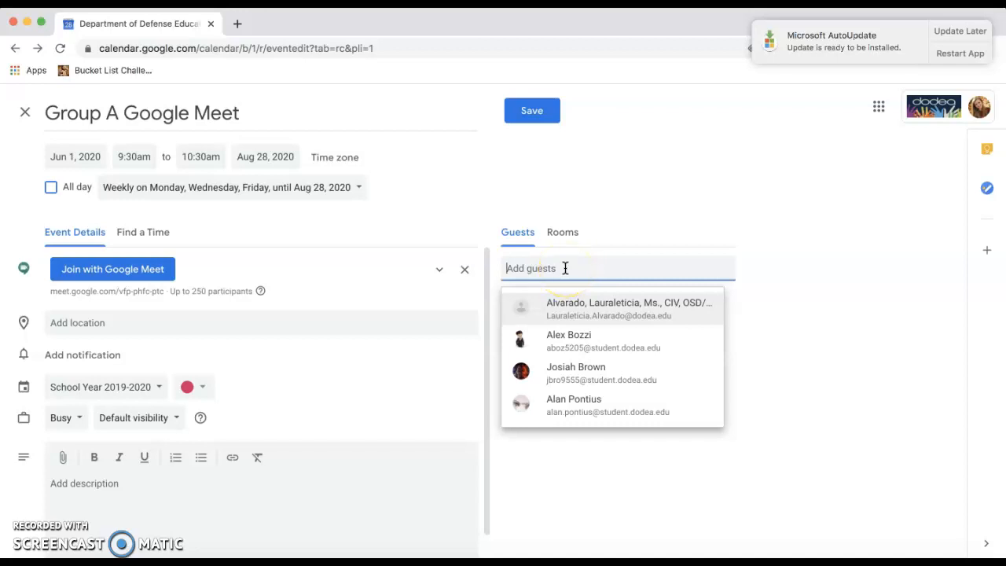
pyautogui.click(589, 407)
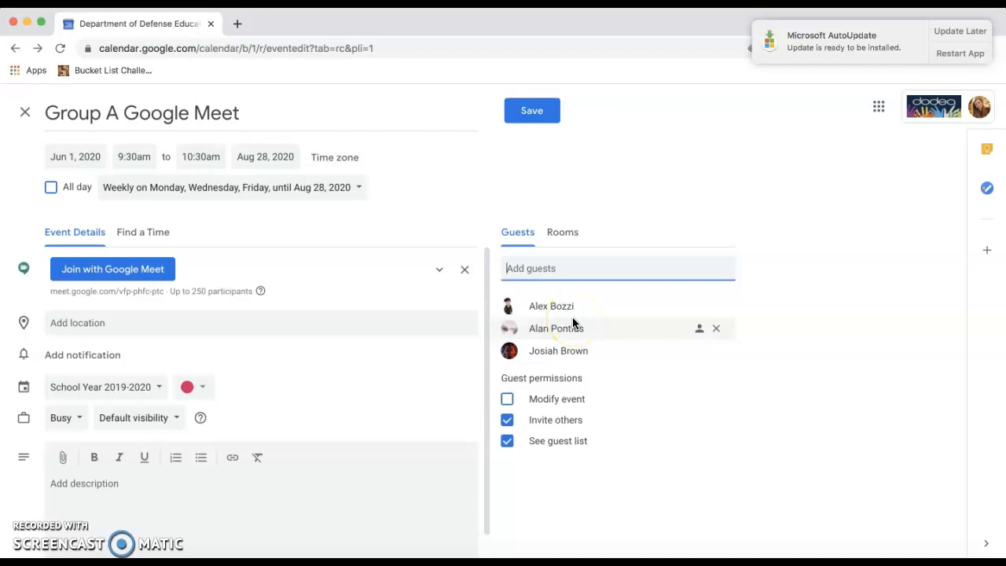
pyautogui.click(509, 421)
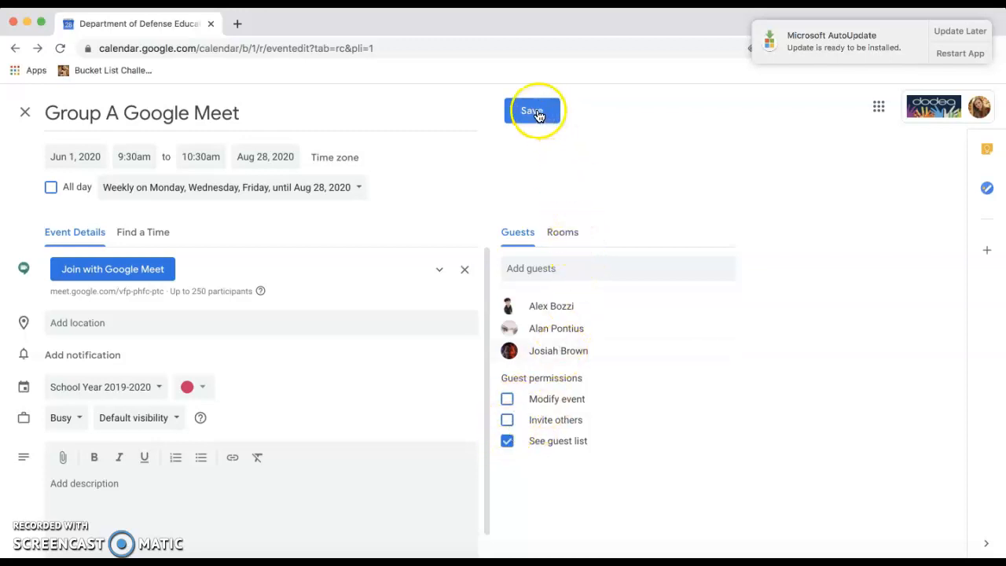
# Remove all three student guests from the event's guest list
pyautogui.click(715, 306)
pyautogui.click(716, 306)
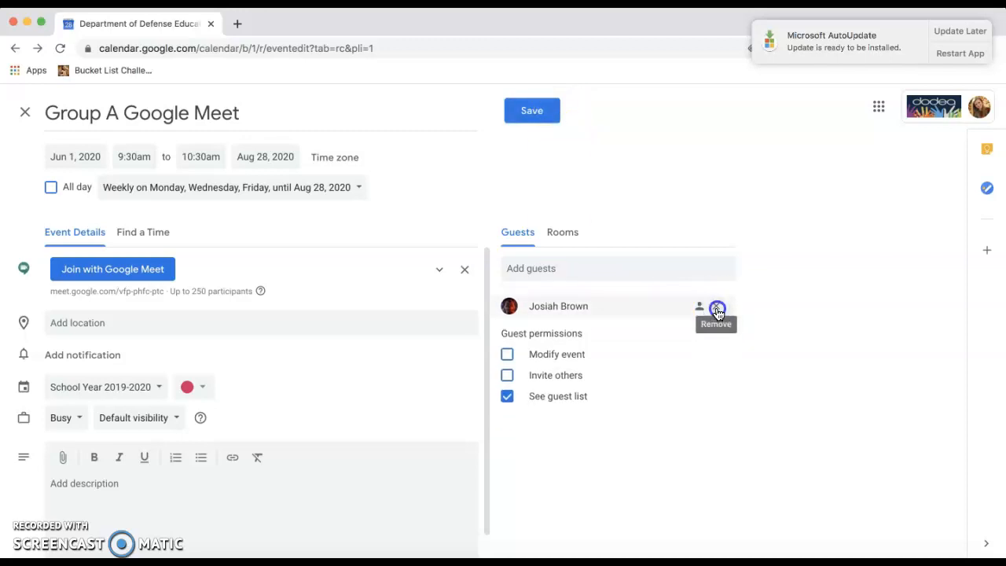
pyautogui.click(717, 307)
# Search for a staff member by first name and add their dodea.edu address as an event guest
pyautogui.click(629, 271)
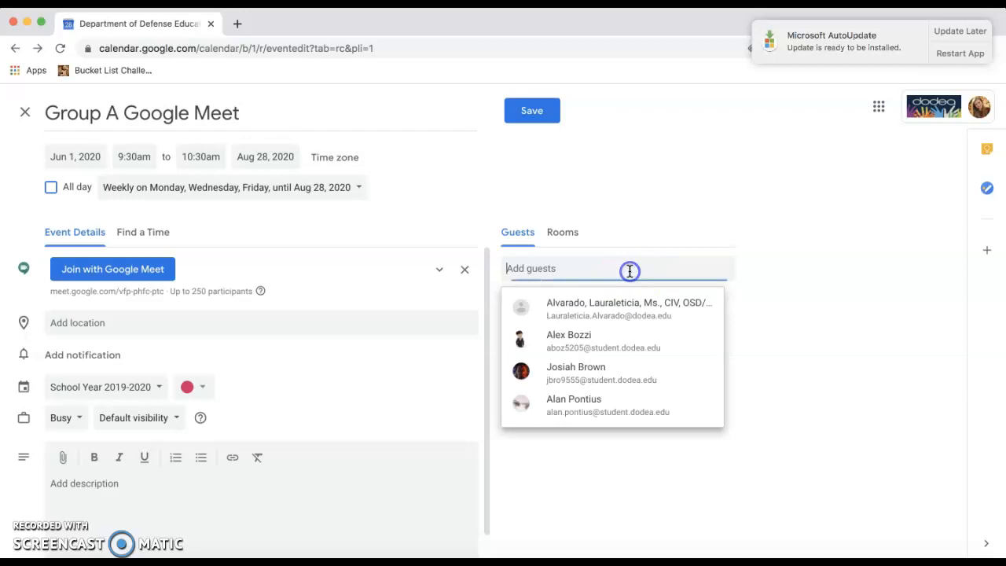
pyautogui.click(626, 268)
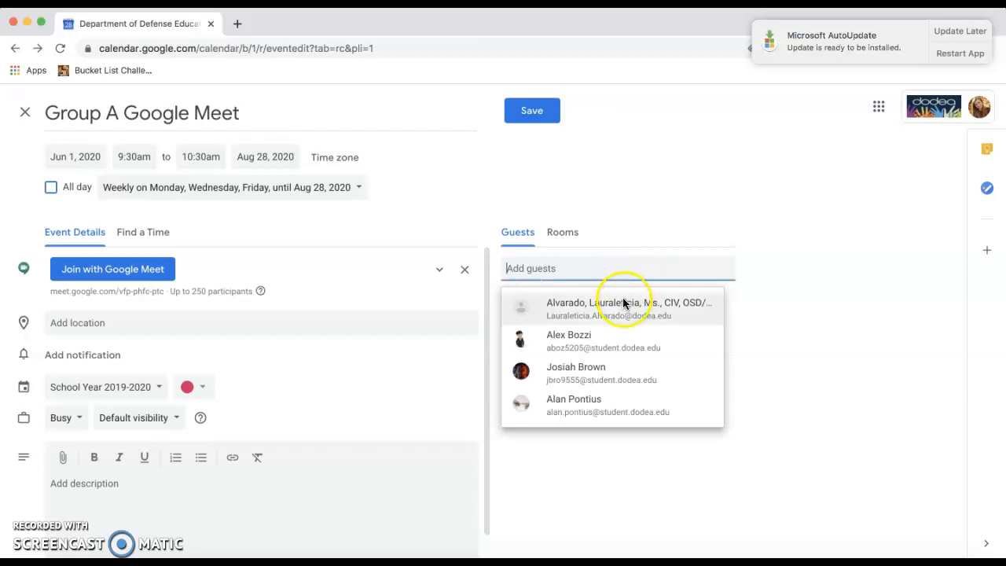
pyautogui.write('amanda')
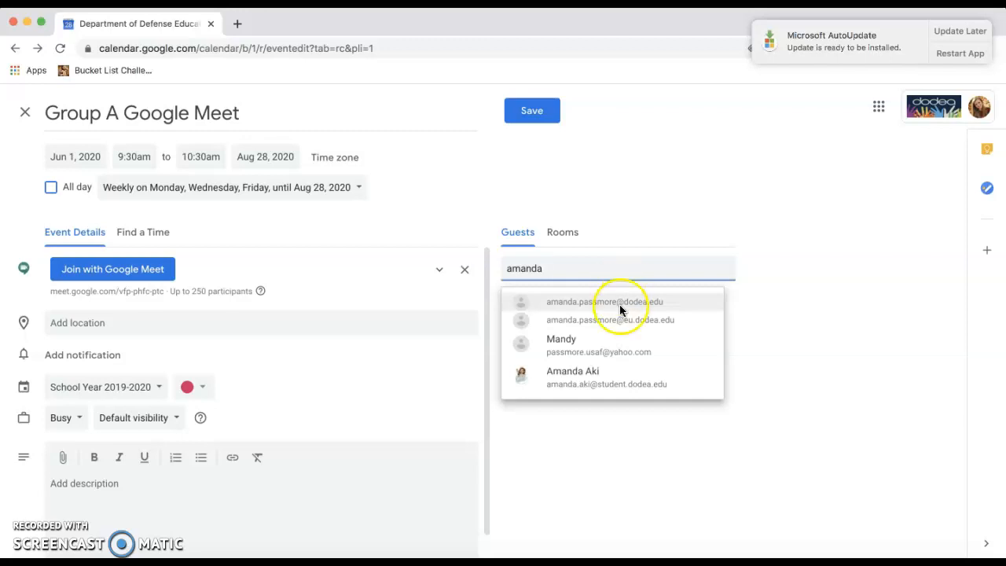
pyautogui.click(620, 306)
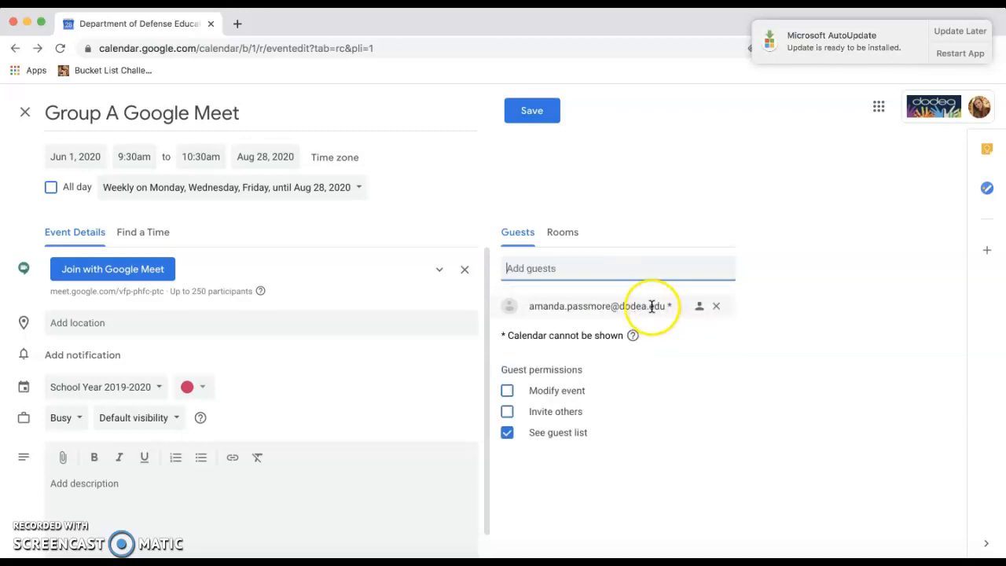
# Start saving the event, back out without sending invitation emails, and remove the staff guest
pyautogui.click(534, 112)
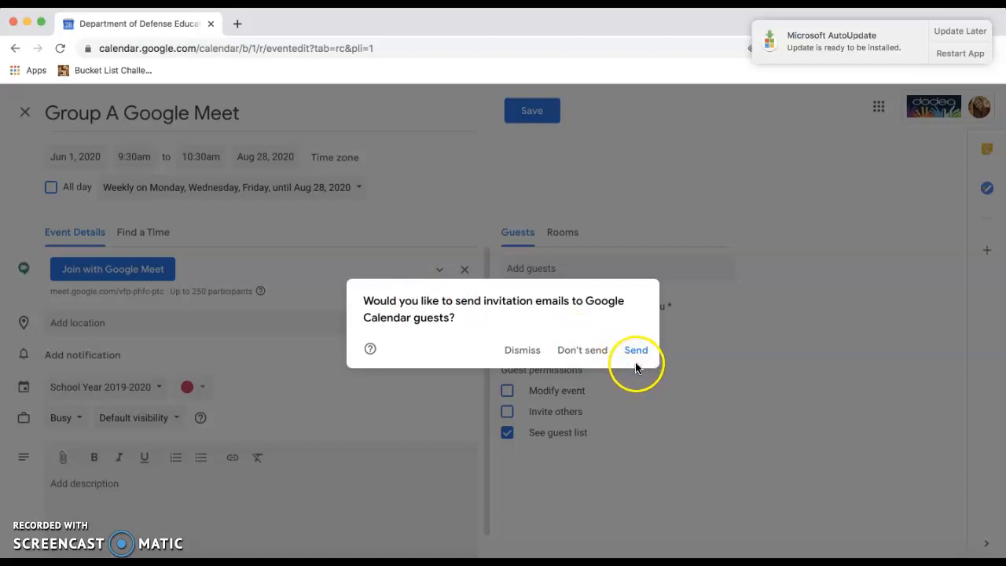
pyautogui.click(590, 264)
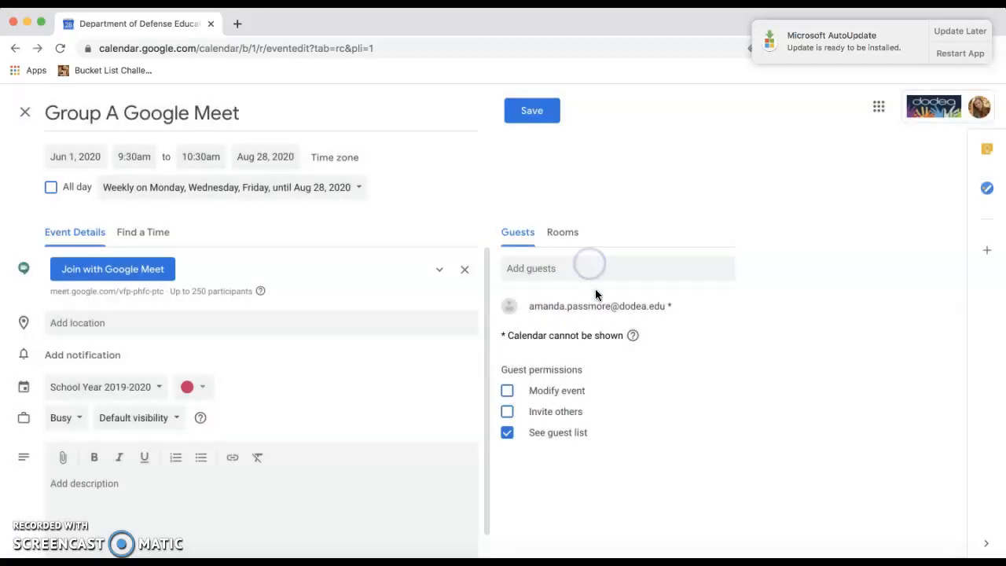
pyautogui.click(716, 306)
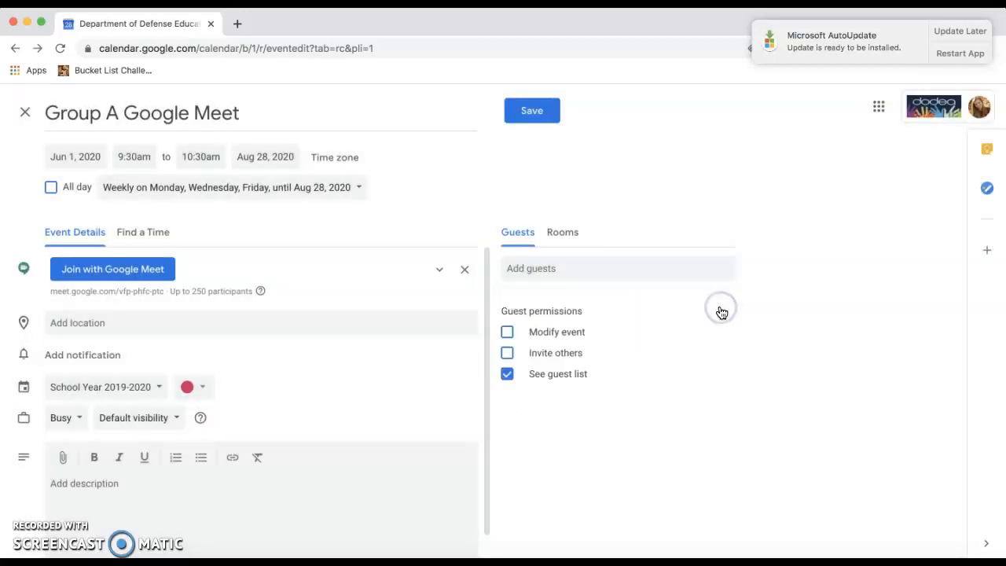